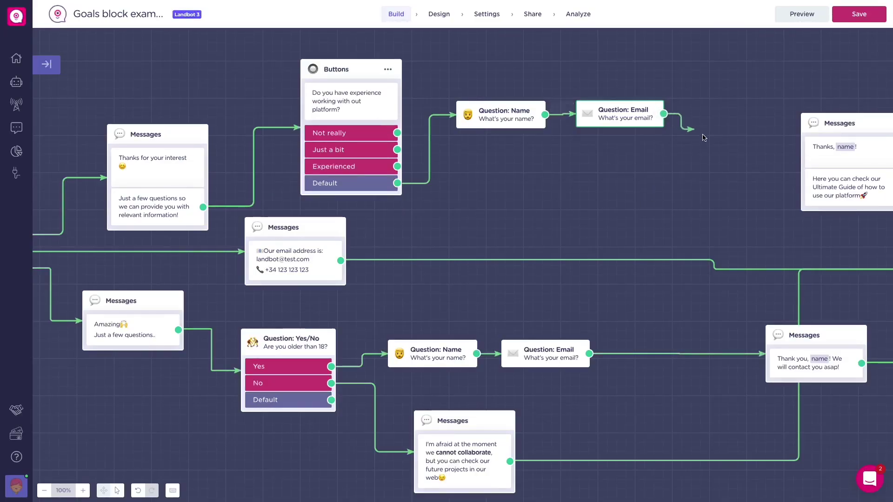
# Step: Add a Goal block named 'Lead' after the upper Email question and link it to the Thanks messages
pyautogui.moveTo(663, 115); pyautogui.dragTo(731, 144)
pyautogui.write('goal')
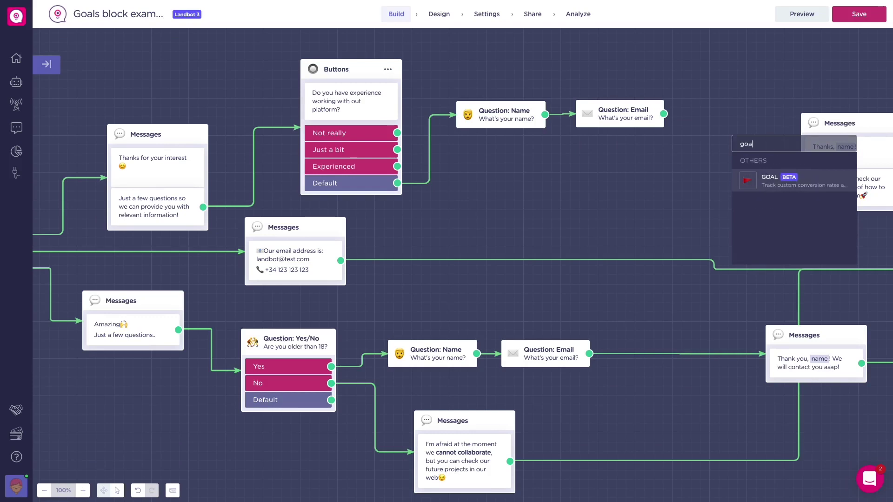
pyautogui.press('Return')
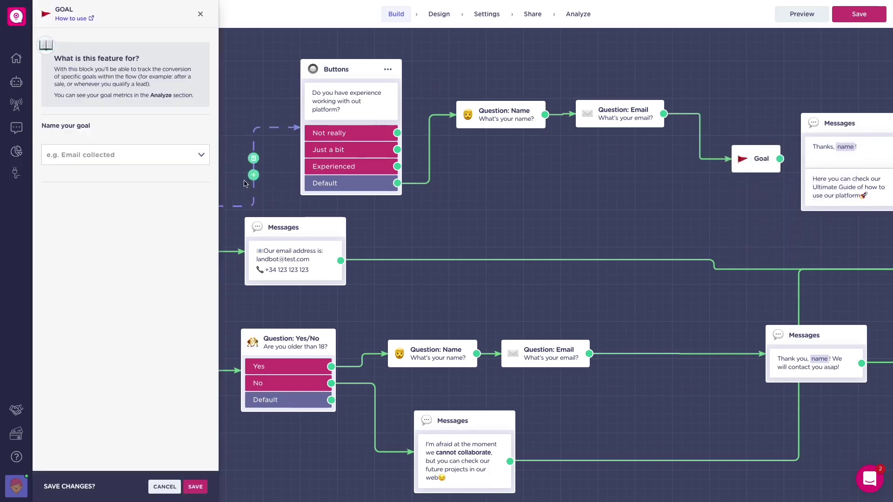
pyautogui.click(168, 157)
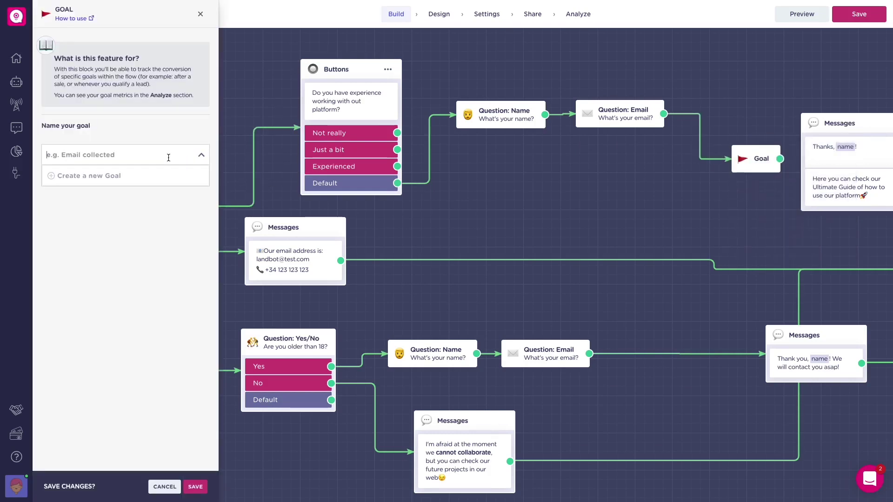
pyautogui.write('Lead')
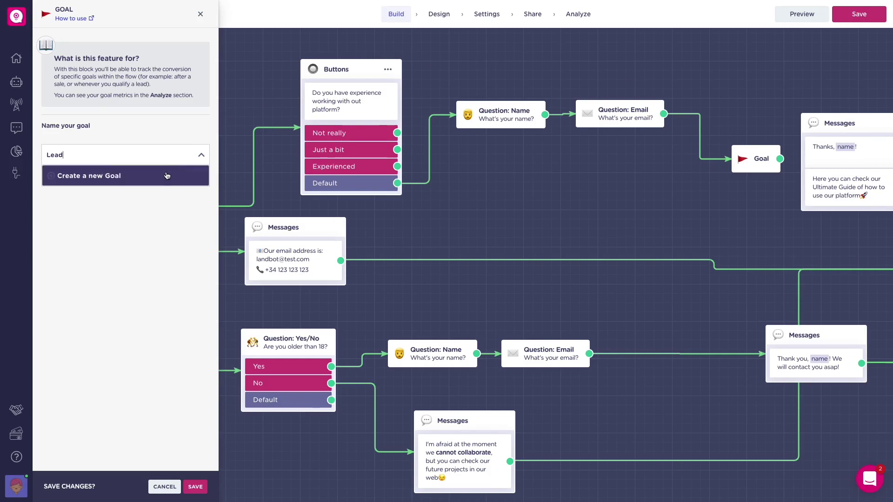
pyautogui.click(166, 175)
pyautogui.click(196, 486)
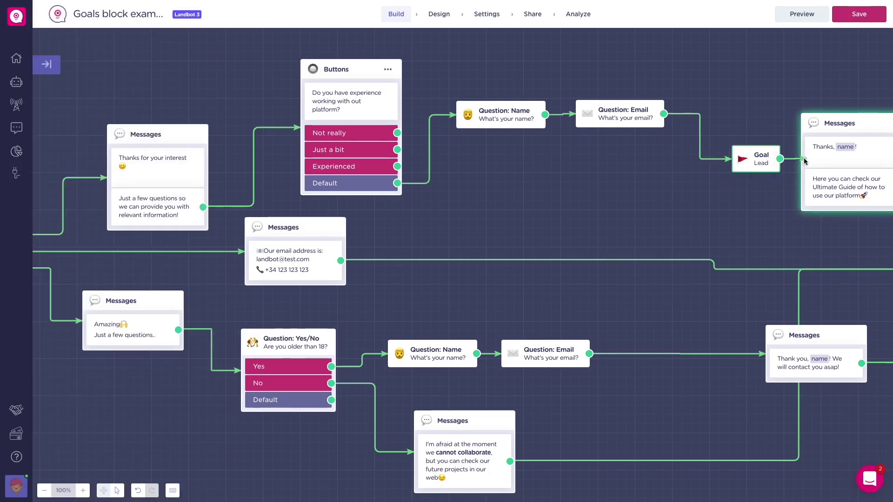
pyautogui.moveTo(779, 159); pyautogui.dragTo(816, 160)
pyautogui.moveTo(756, 167); pyautogui.dragTo(735, 170)
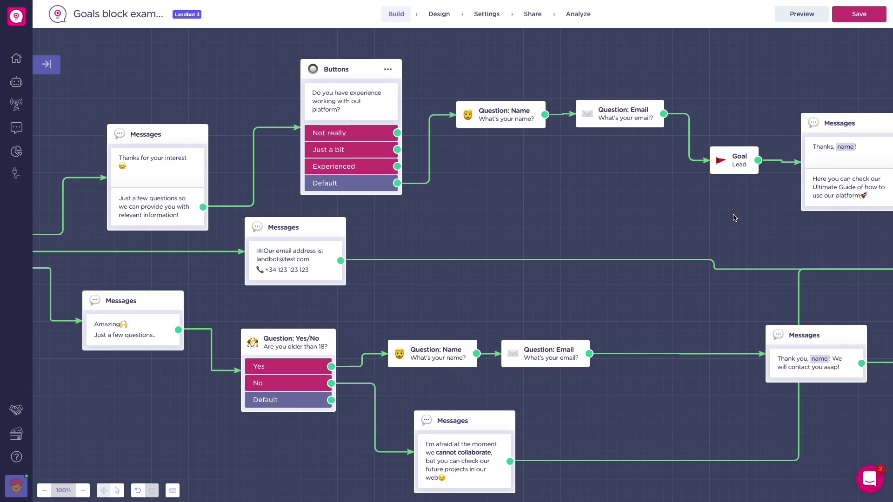
pyautogui.moveTo(679, 355)
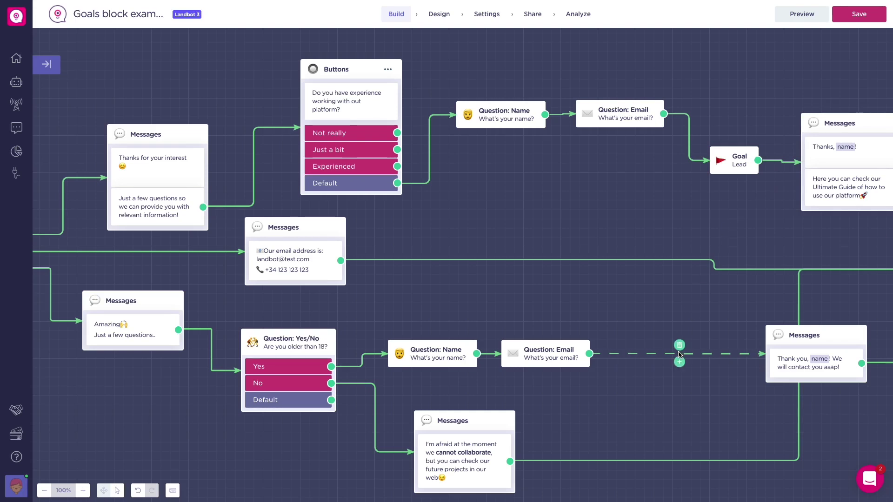
# Step: Insert a 'Collaboration request' goal on the lower Email-to-Messages link, then view Analyze metrics
pyautogui.click(679, 362)
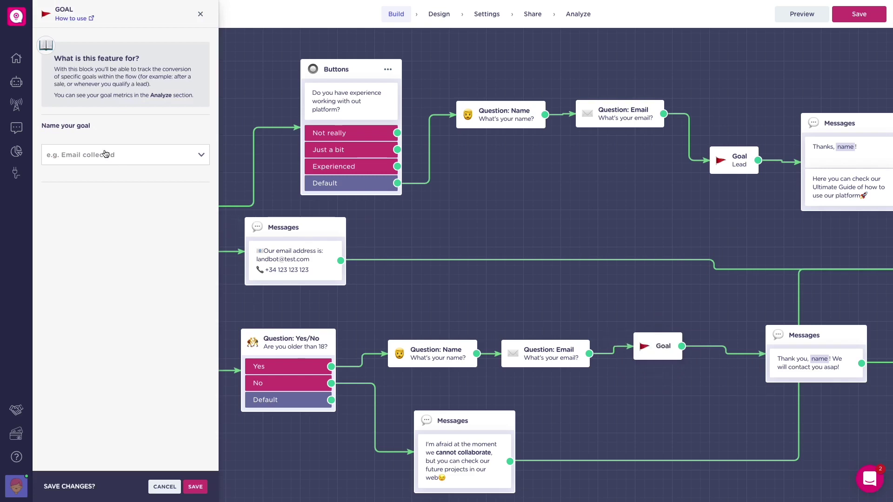
pyautogui.click(105, 154)
pyautogui.write('Collaboration reque')
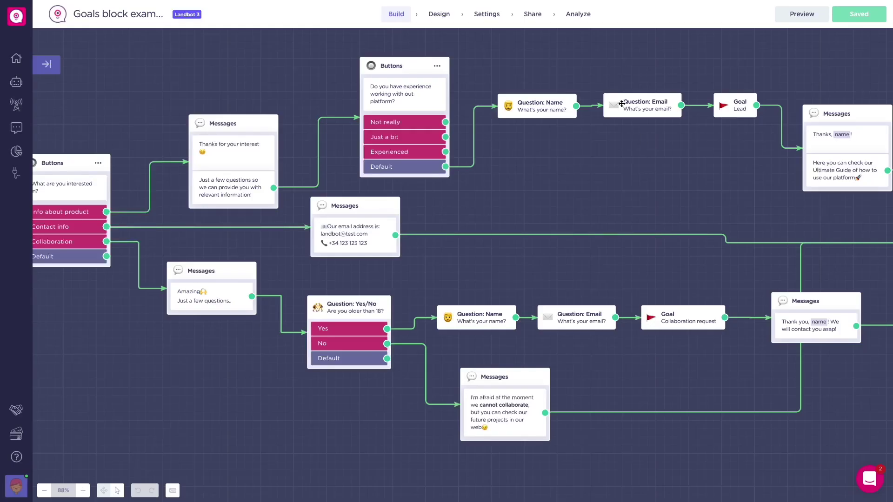
pyautogui.click(579, 20)
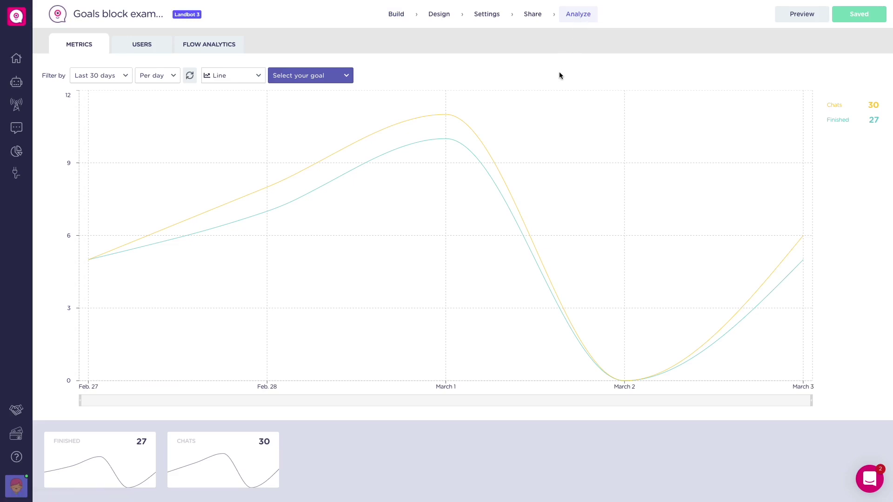
# Step: Filter the metrics chart by the Lead goal, showing 13 leads at a 43.33% rate
pyautogui.click(318, 79)
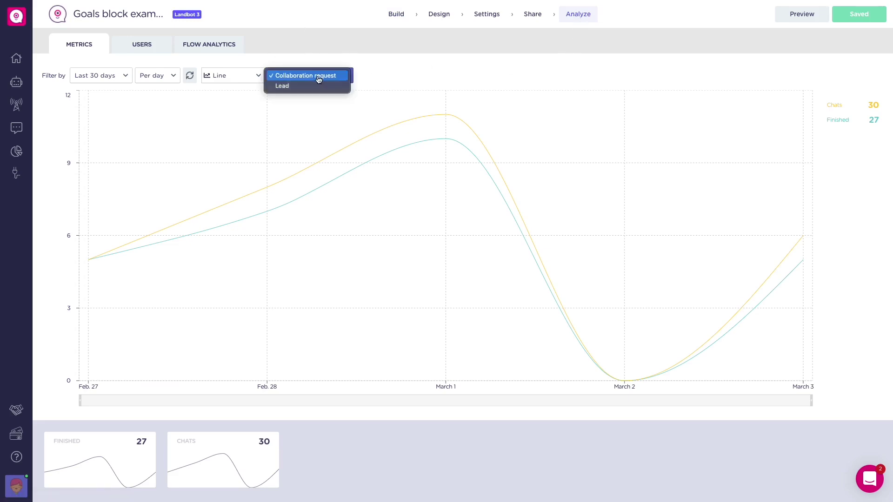
pyautogui.click(316, 87)
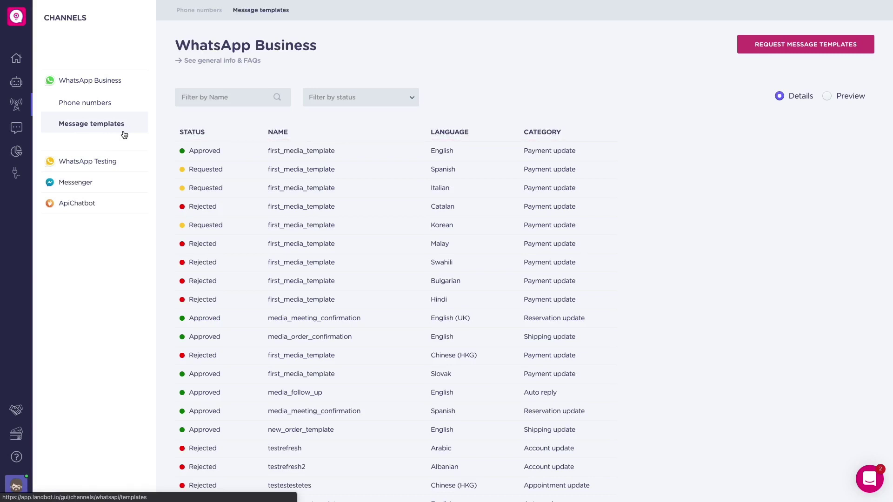
# Step: Filter WhatsApp templates by name and Approved status, then show them as preview cards
pyautogui.click(201, 102)
pyautogui.write('first')
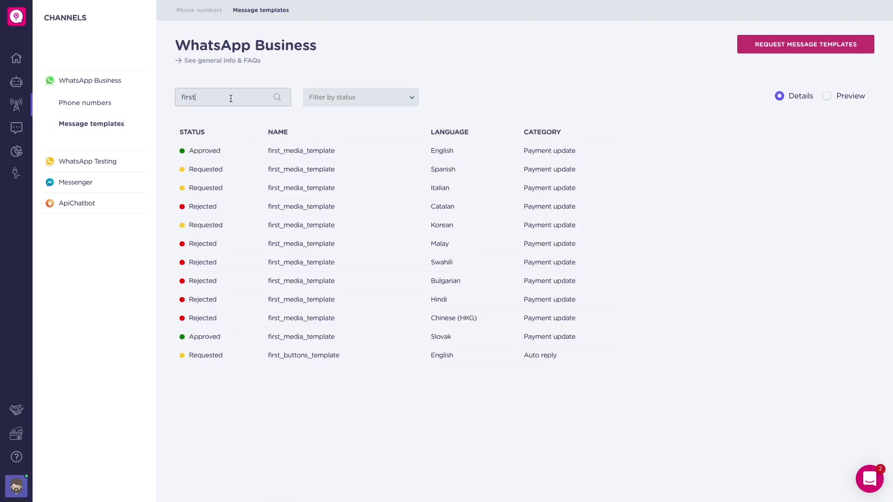
pyautogui.click(325, 103)
pyautogui.click(326, 119)
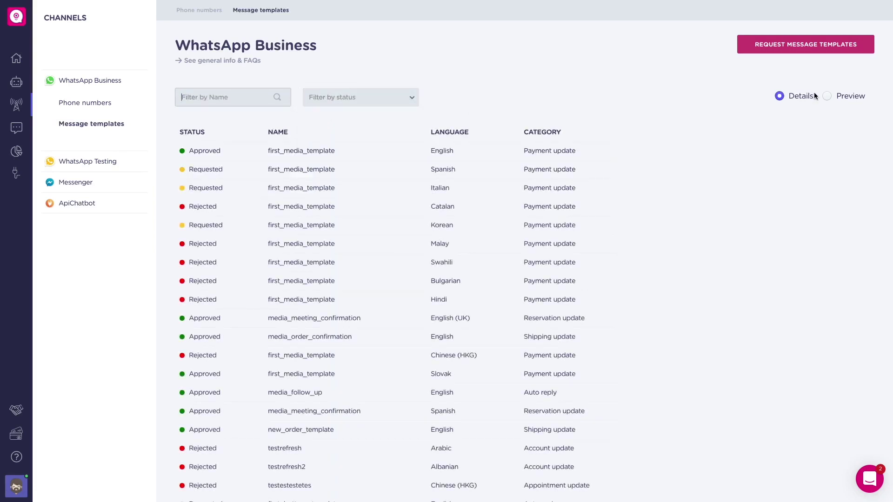
pyautogui.click(826, 97)
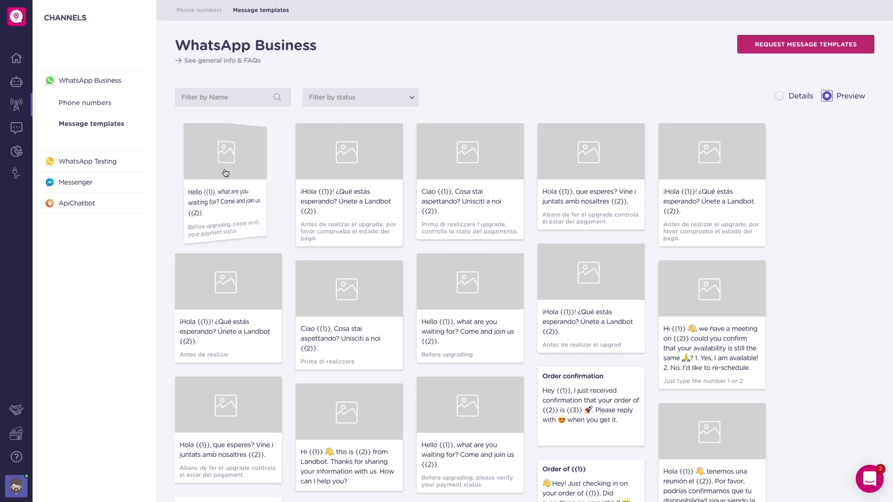
# Step: View the details of the first_media_template card
pyautogui.click(216, 206)
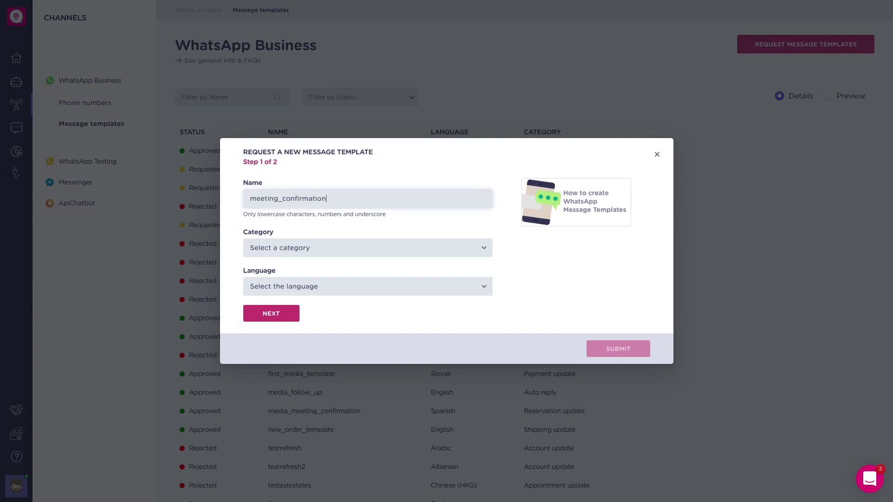
# Step: Set the template category to Appointment update and the language to English
pyautogui.click(465, 248)
pyautogui.click(415, 322)
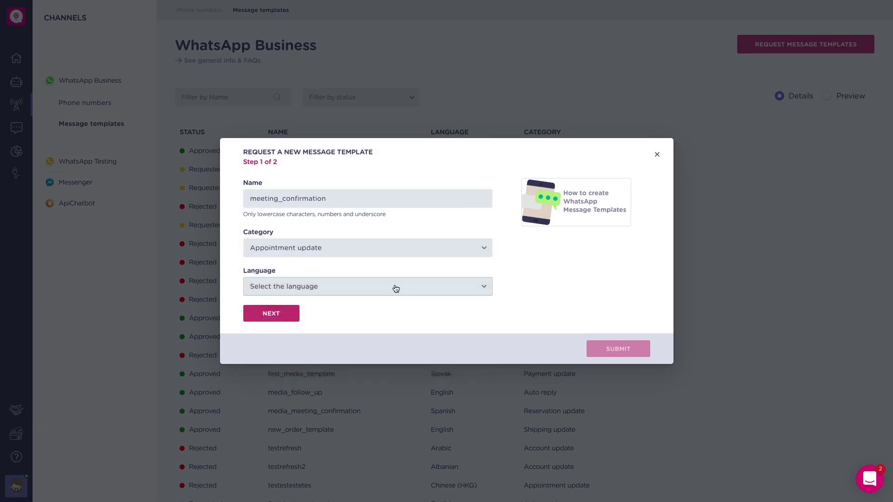
pyautogui.click(395, 288)
pyautogui.write('english')
pyautogui.press('Return')
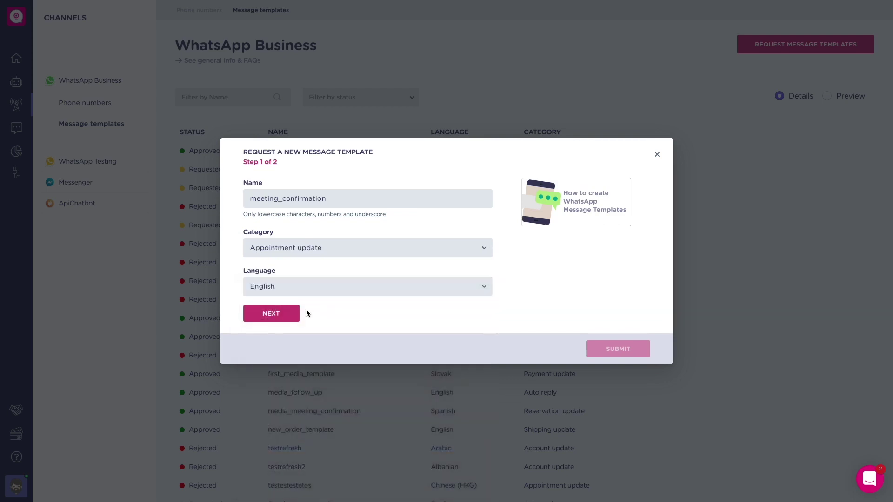
pyautogui.click(286, 313)
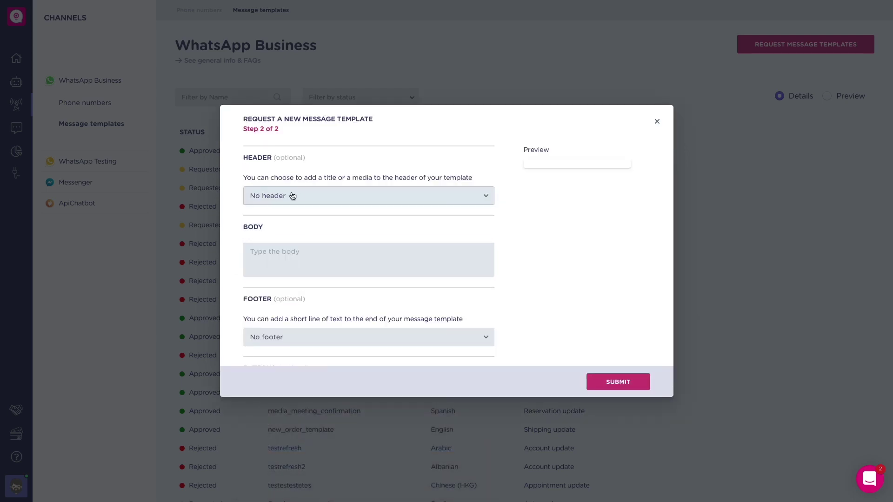
# Step: Give the template an image header, the pasted meeting-confirmation body, and a text footer
pyautogui.click(296, 196)
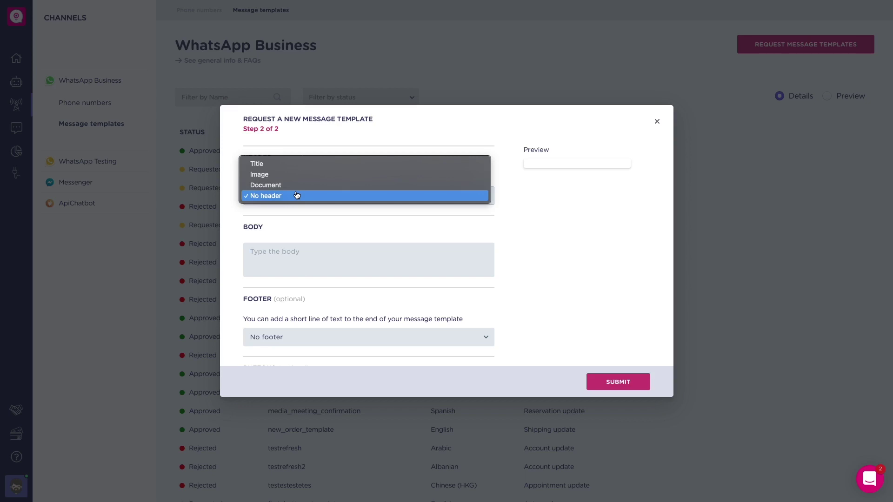
pyautogui.click(298, 174)
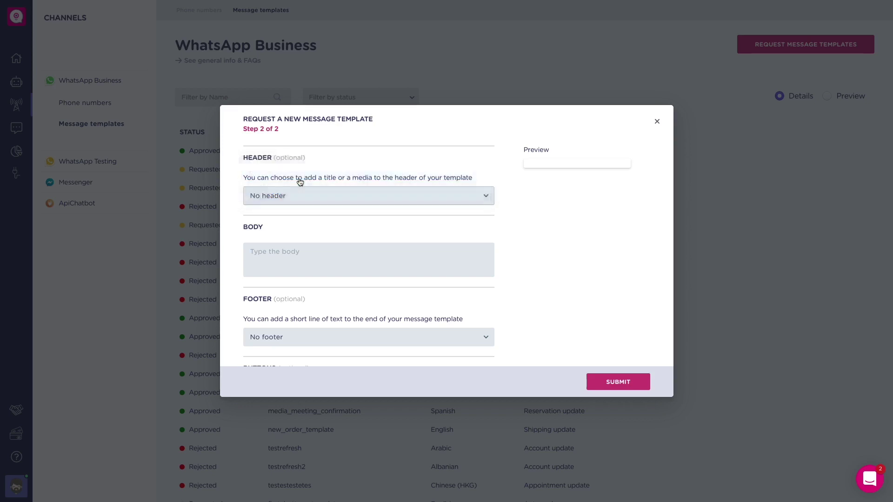
pyautogui.click(307, 253)
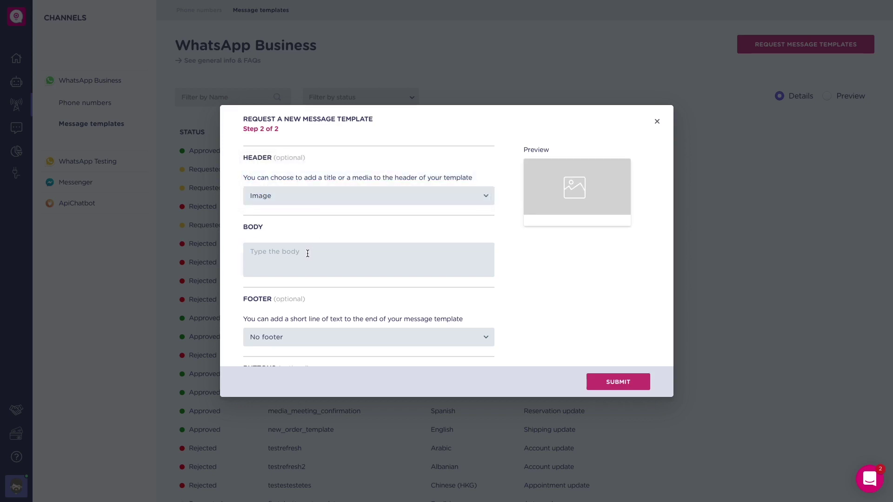
pyautogui.write('Hi {{1}} 👋, we have a meeting on {{2}} could you confirm that your availability is still the same 🙏? 1. Yes, I am available! 2. No, I’d like to re-schedule.')
pyautogui.scroll(-1, 320, 299)
pyautogui.click(318, 308)
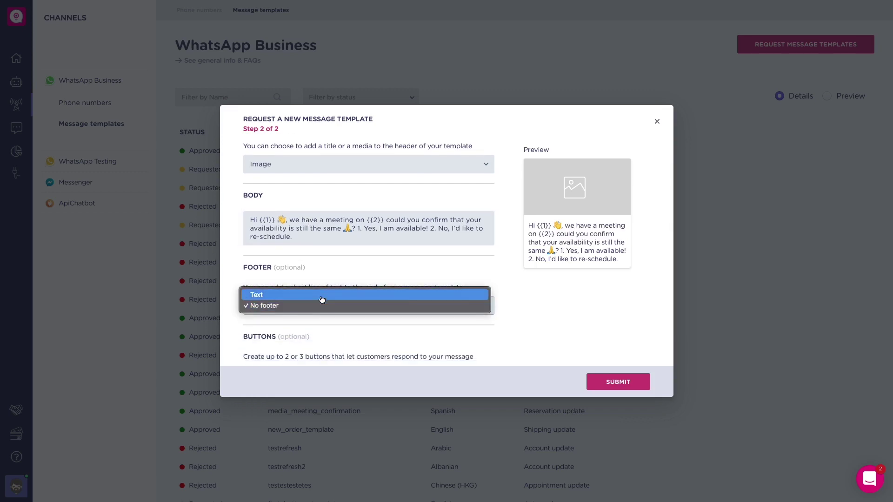
pyautogui.click(341, 300)
pyautogui.write('Click the button below')
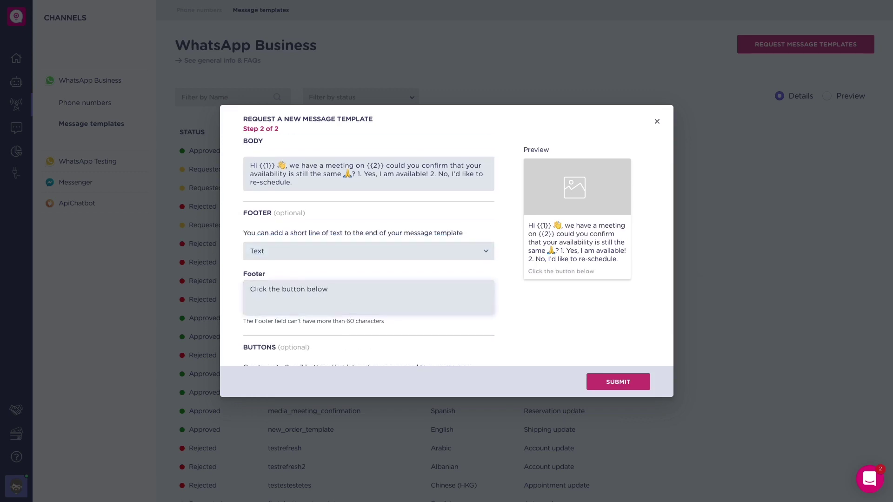
pyautogui.scroll(-1, 406, 329)
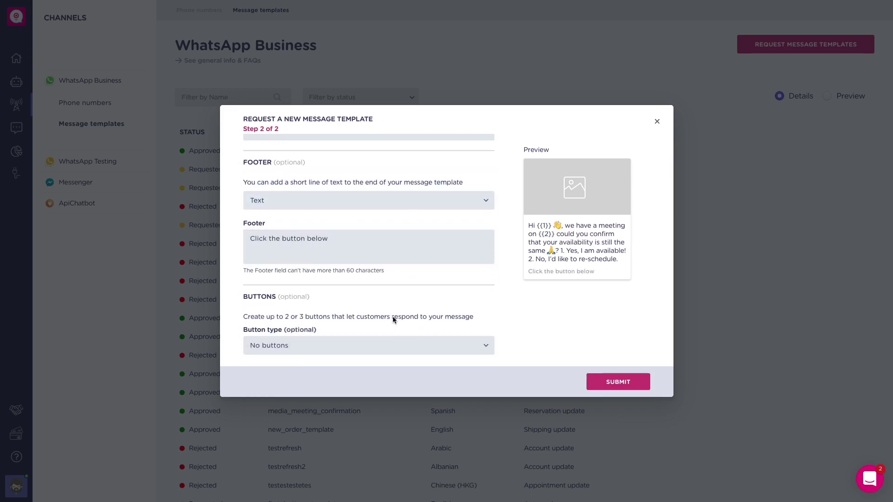
# Step: Add two quick-reply buttons to the template
pyautogui.click(308, 345)
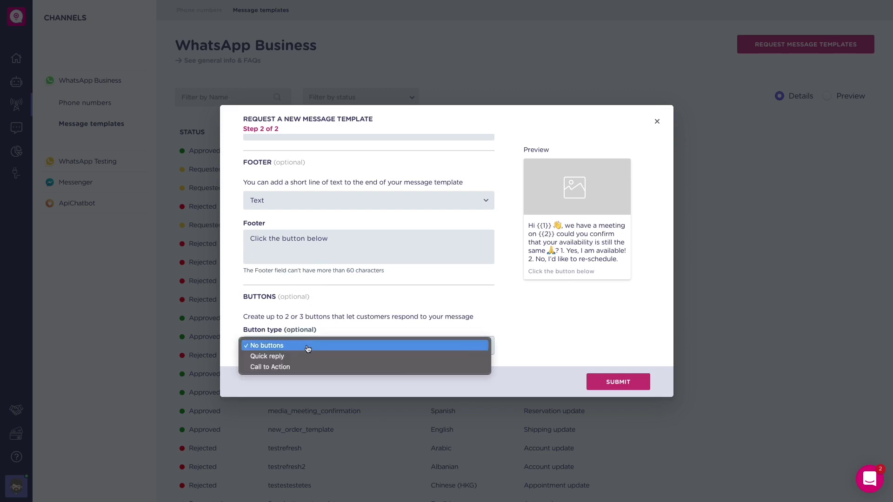
pyautogui.click(306, 357)
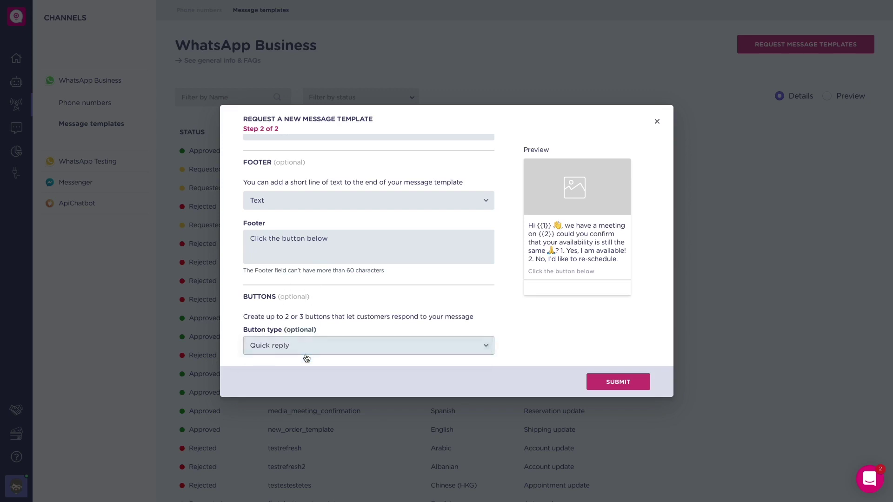
pyautogui.write('Yes')
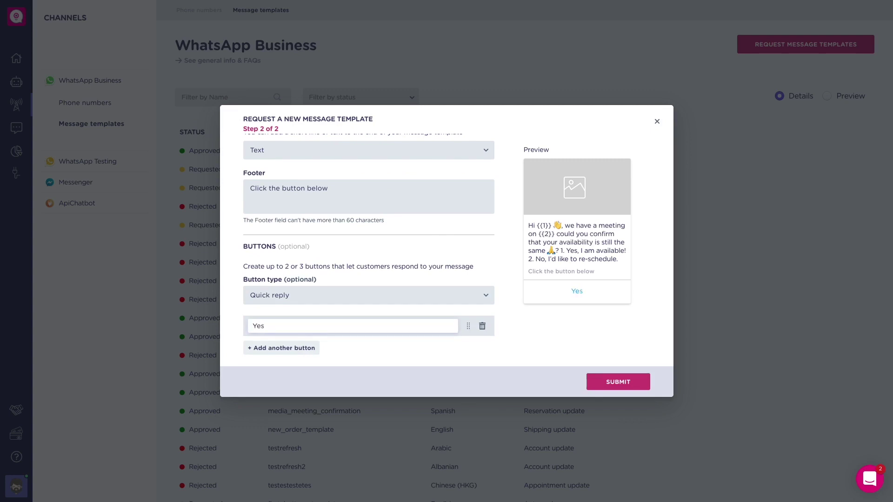
pyautogui.write(", I'm available")
pyautogui.click(281, 347)
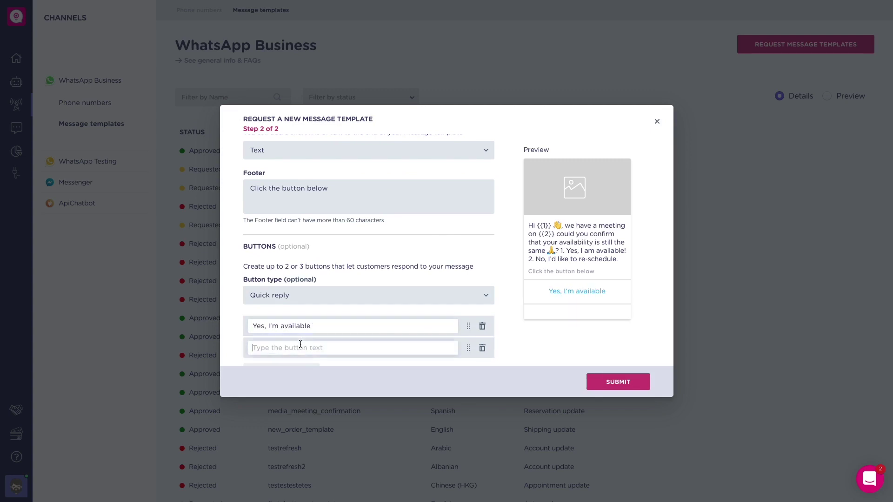
pyautogui.write('No, I would like to re')
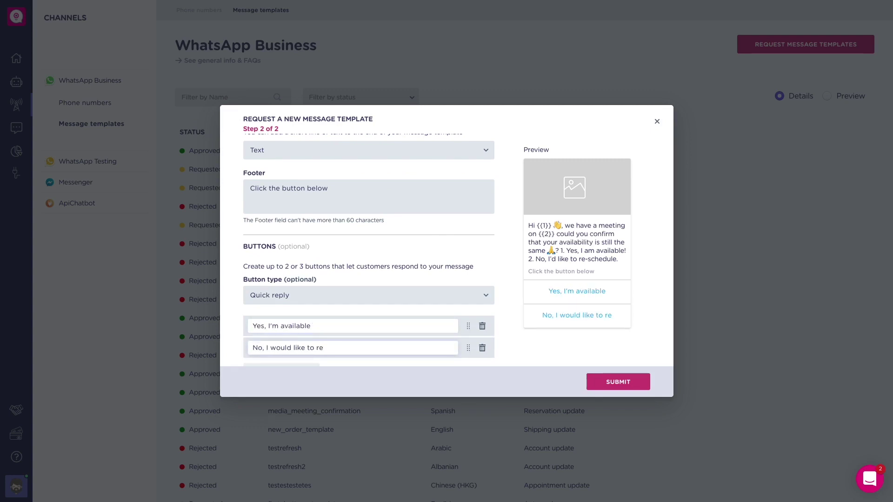
pyautogui.write('-schedule')
pyautogui.scroll(-1, 318, 279)
# Step: Try Call to Action buttons set to call a phone number
pyautogui.click(318, 279)
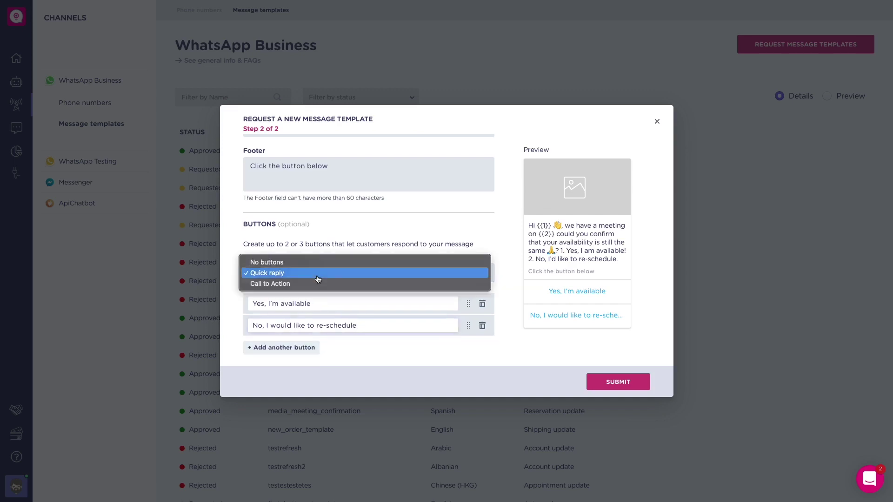
pyautogui.click(315, 285)
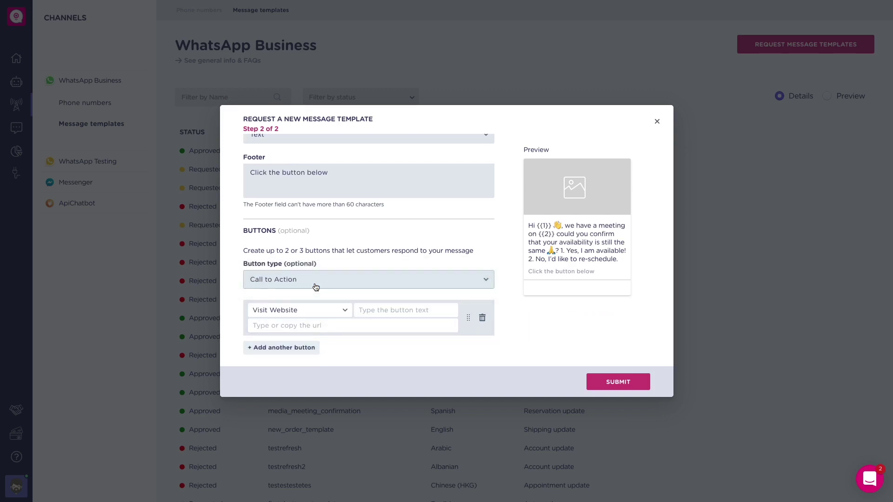
pyautogui.click(323, 308)
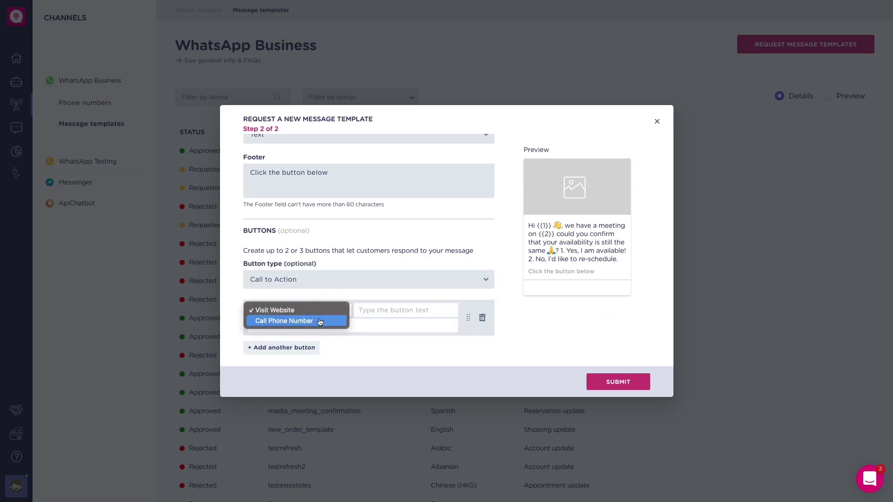
pyautogui.click(320, 322)
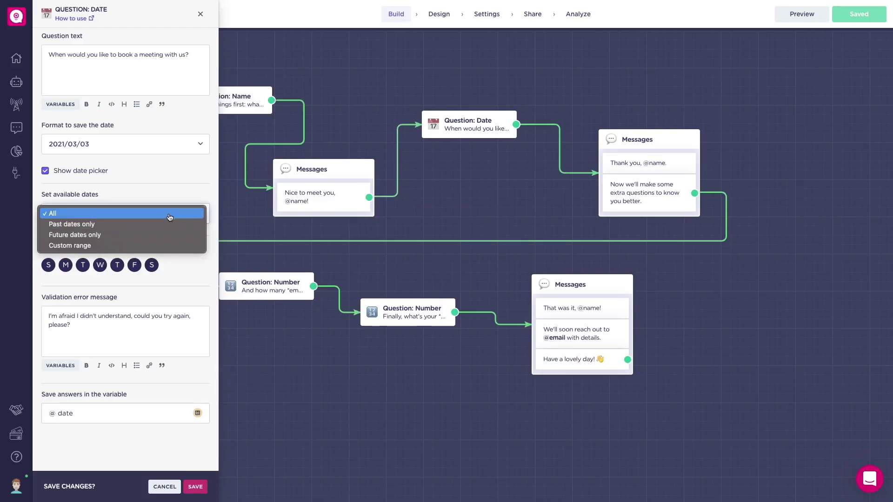
# Step: Try the past-only and future-only date limits, then set available dates to Custom range
pyautogui.click(167, 224)
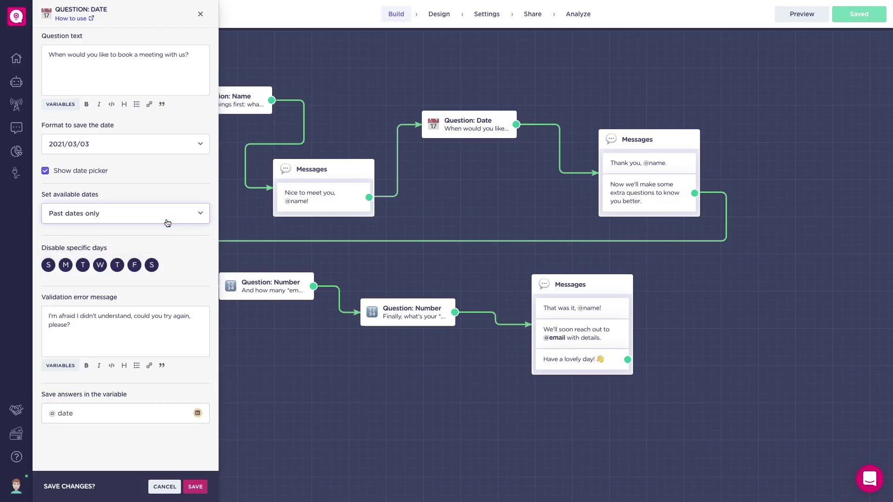
pyautogui.click(167, 223)
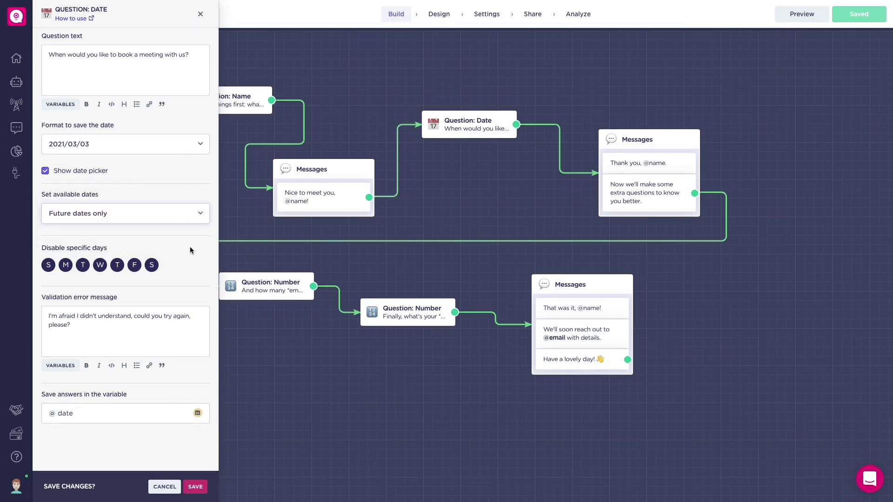
pyautogui.click(178, 214)
pyautogui.click(174, 226)
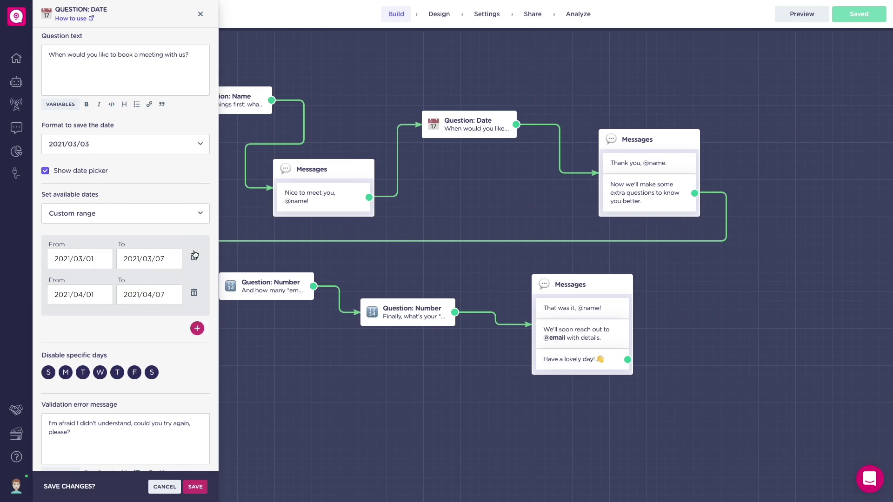
# Step: Replace the old ranges with one starting 2021/03/03 and disable Saturdays and Sundays
pyautogui.click(194, 256)
pyautogui.click(77, 258)
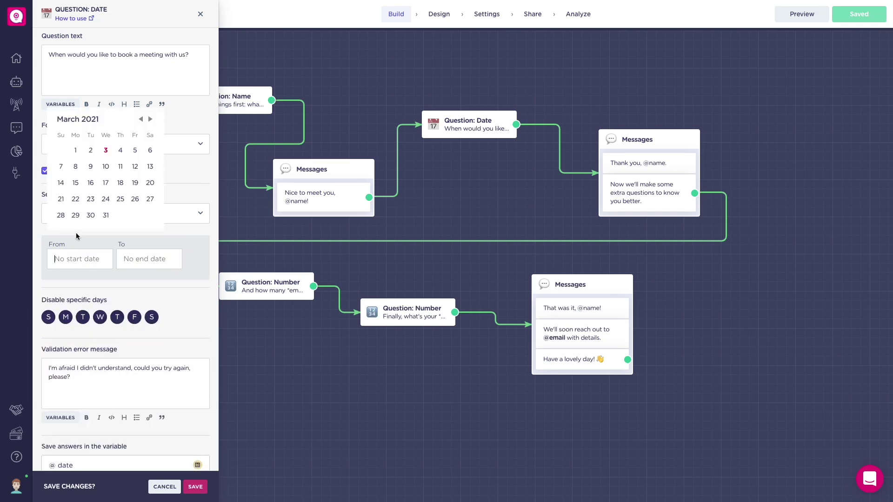
pyautogui.click(105, 150)
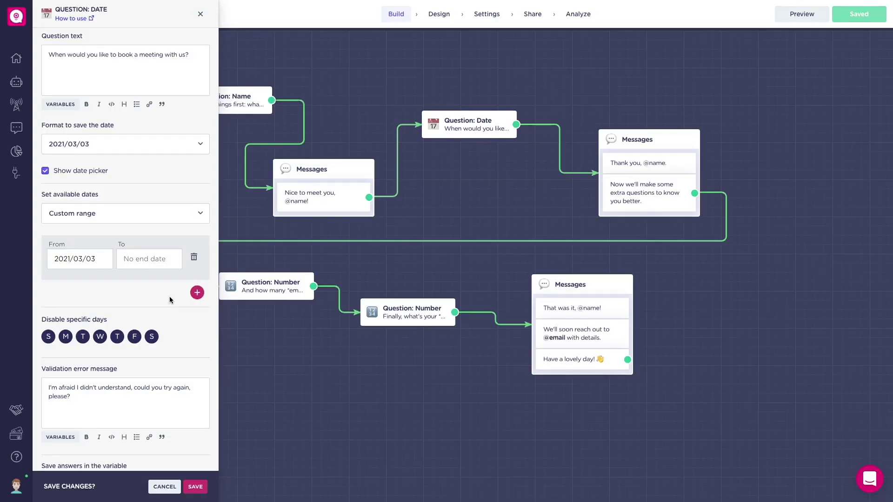
pyautogui.click(152, 336)
pyautogui.click(49, 336)
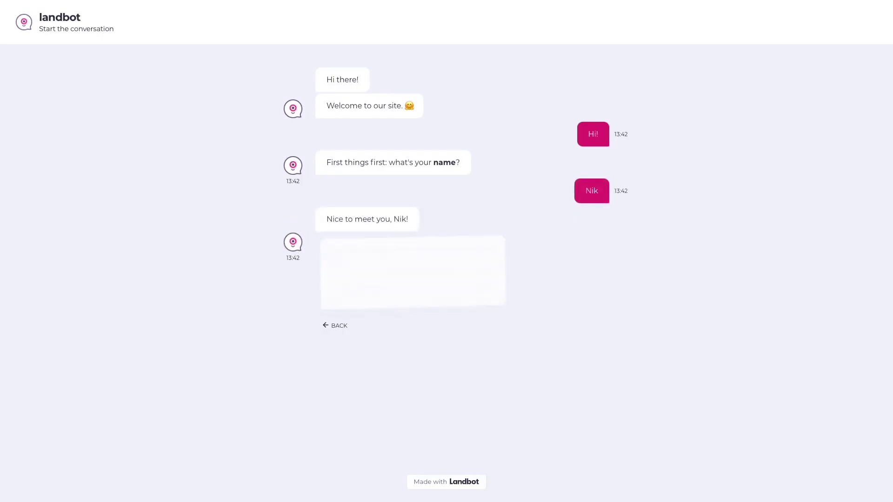
# Step: Pick a date in the preview calendar, correct it to 2020/08/01, and send it
pyautogui.click(437, 275)
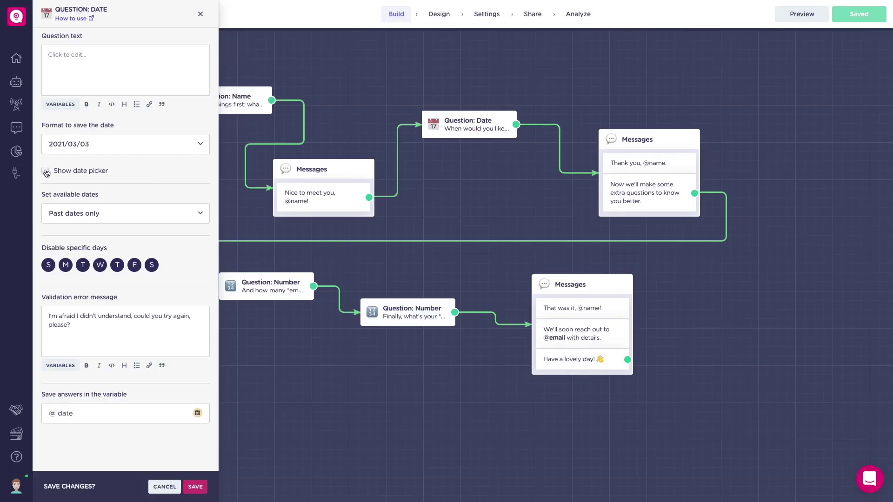
pyautogui.click(46, 172)
pyautogui.write('2022/08/01')
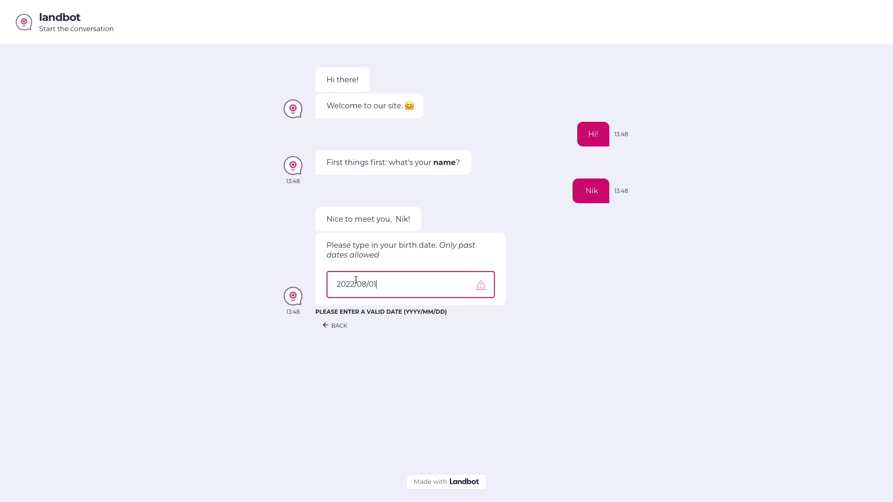
pyautogui.press('BackSpace')
pyautogui.press('BackSpace')
pyautogui.write('0')
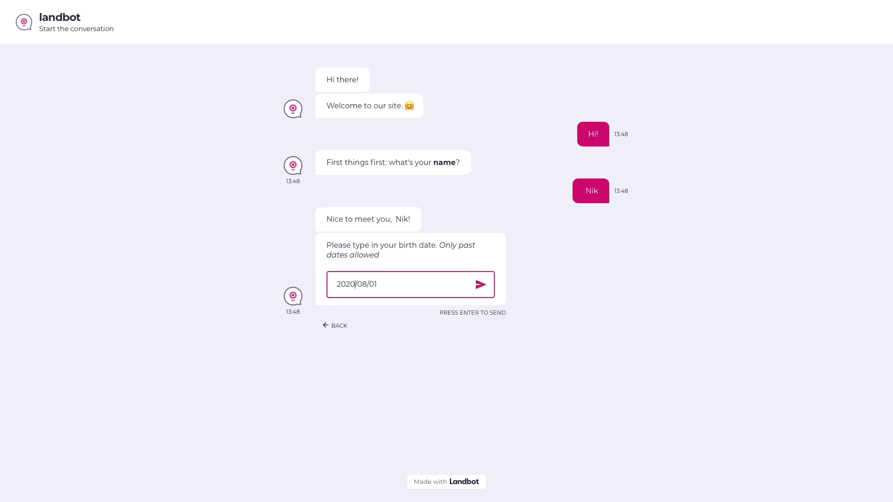
pyautogui.click(484, 284)
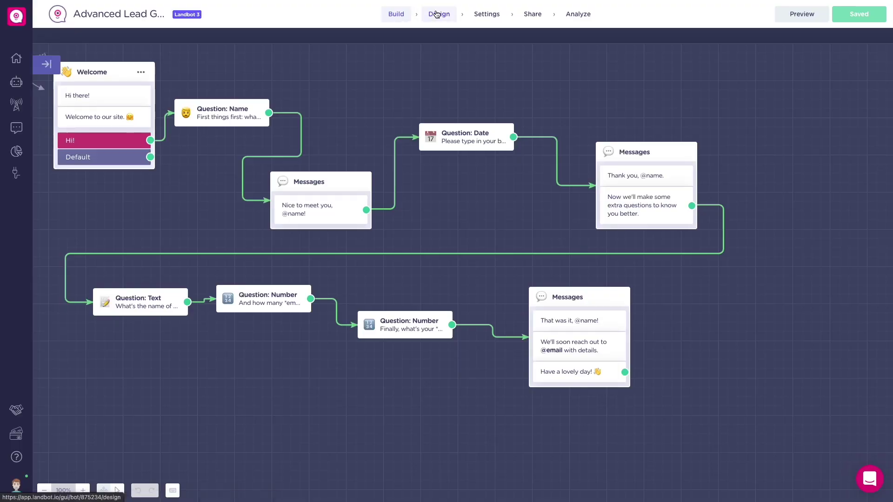
# Step: In Design's message bubble settings, try the boxed and no-background styles, then apply rounded
pyautogui.click(436, 15)
pyautogui.click(112, 97)
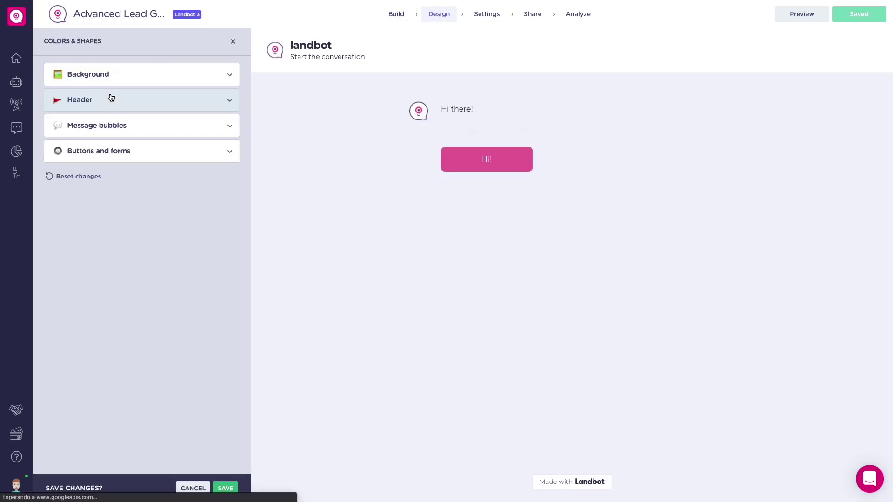
pyautogui.click(164, 125)
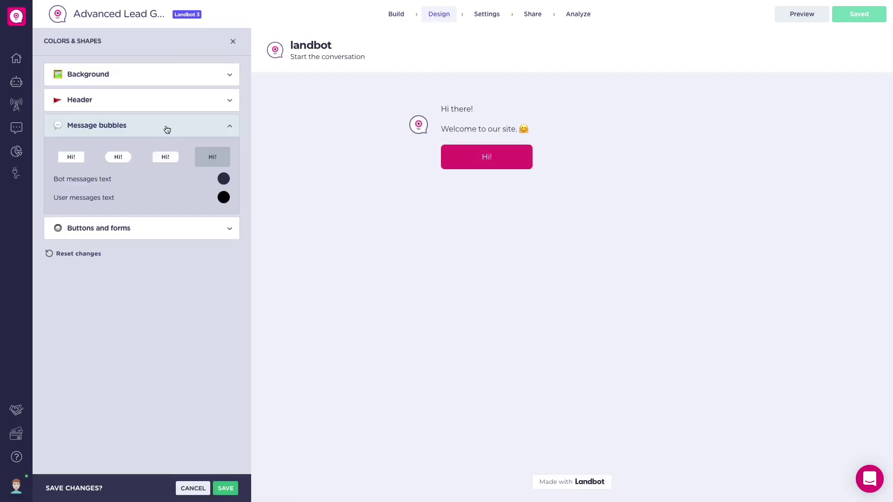
pyautogui.click(171, 161)
pyautogui.click(202, 161)
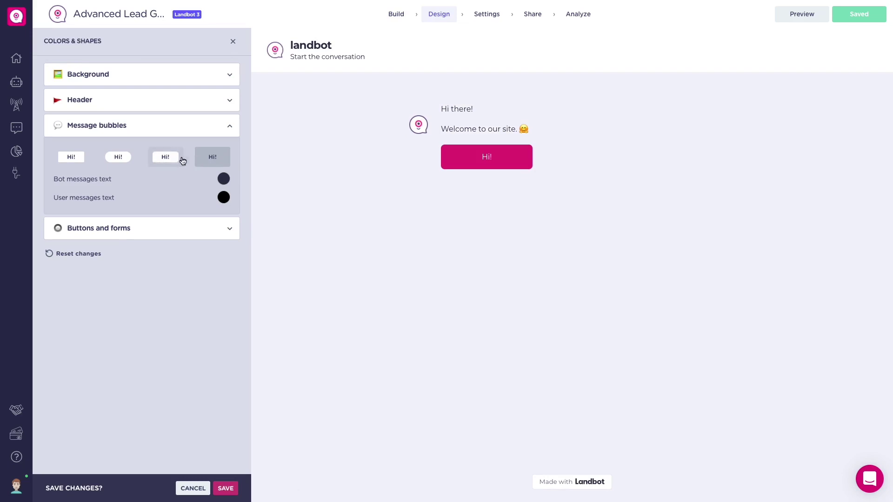
pyautogui.click(170, 161)
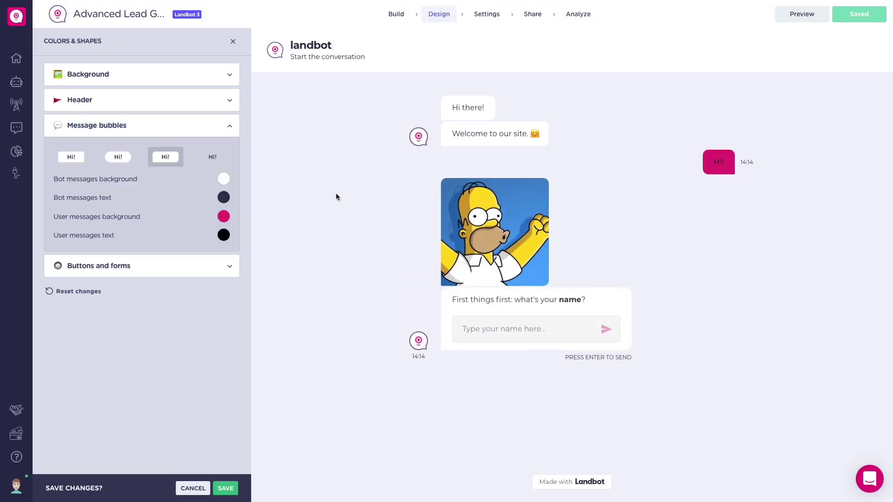
pyautogui.click(129, 158)
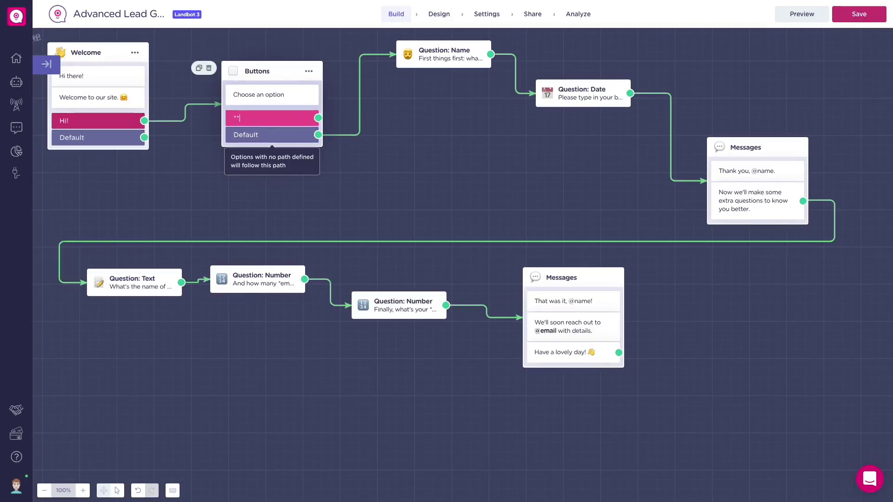
pyautogui.write('Text')
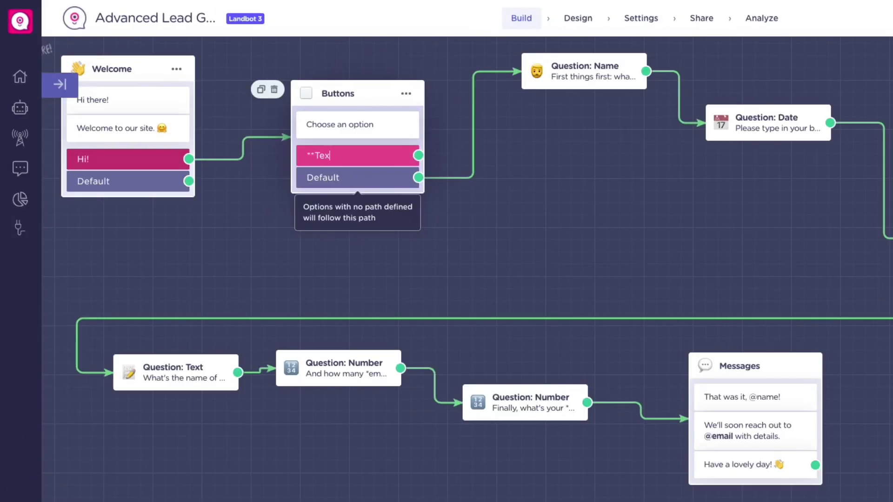
pyautogui.write('*')
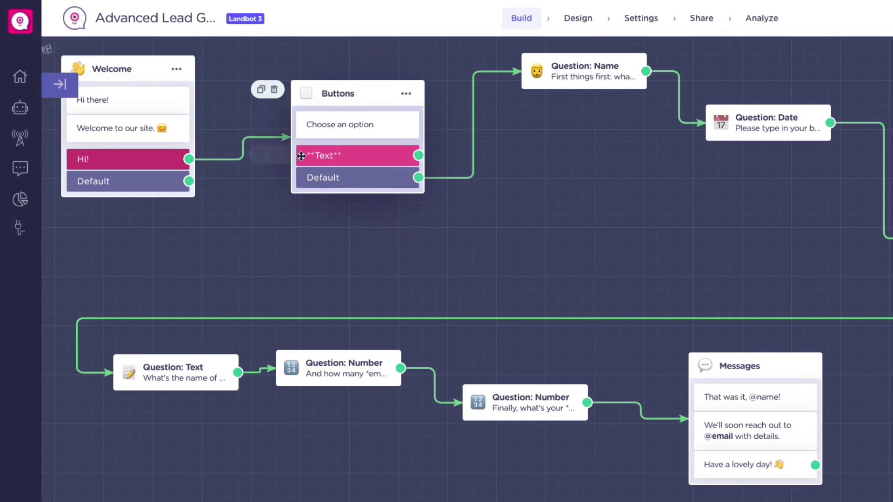
# Step: Add a second Text button beside the bold **Text** button in the Buttons block
pyautogui.click(278, 155)
pyautogui.click(305, 196)
pyautogui.write('Text')
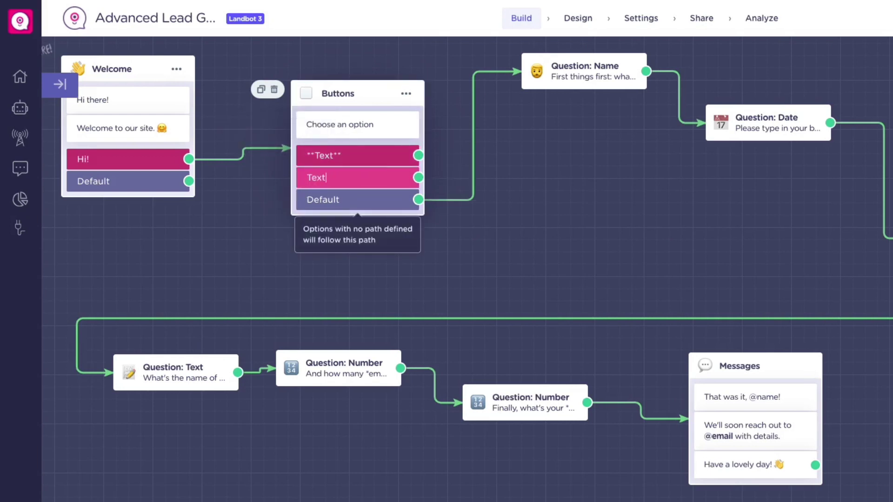
pyautogui.click(493, 286)
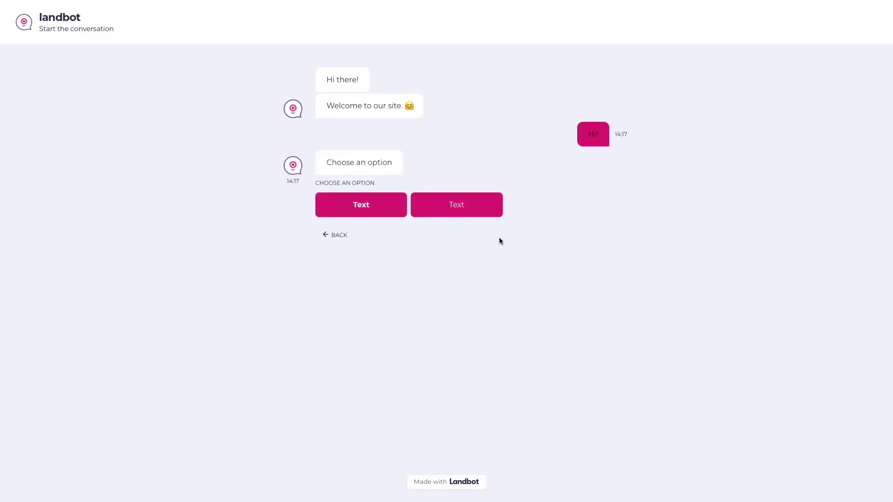